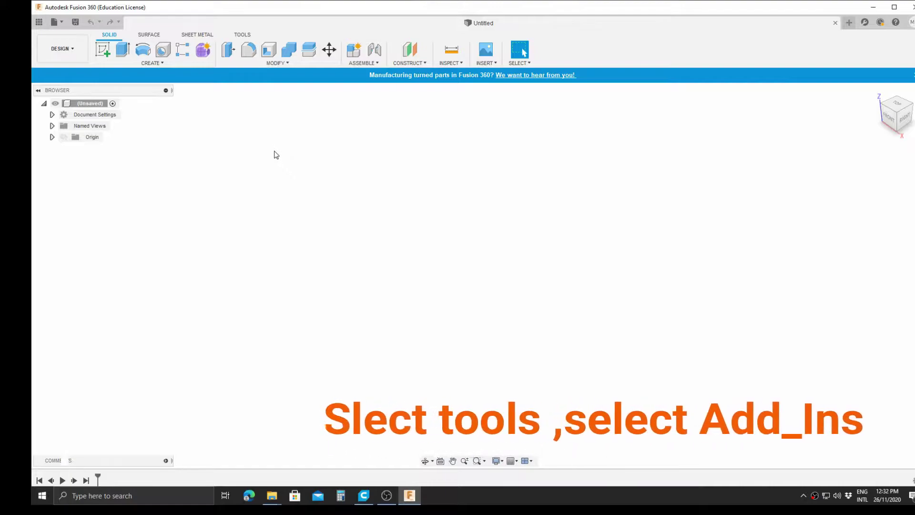
# Run the Python version of the SpurGear sample add-in and acknowledge its message
pyautogui.click(243, 36)
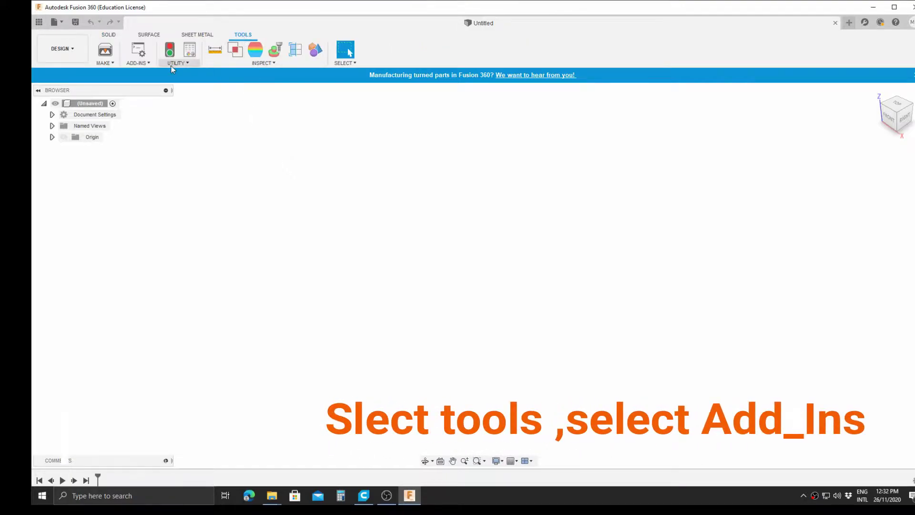
pyautogui.click(137, 63)
pyautogui.click(145, 74)
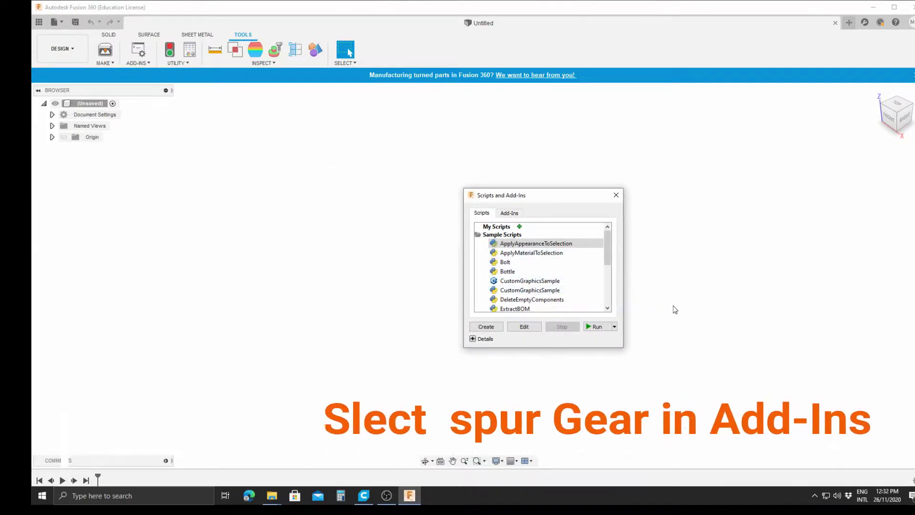
pyautogui.click(506, 214)
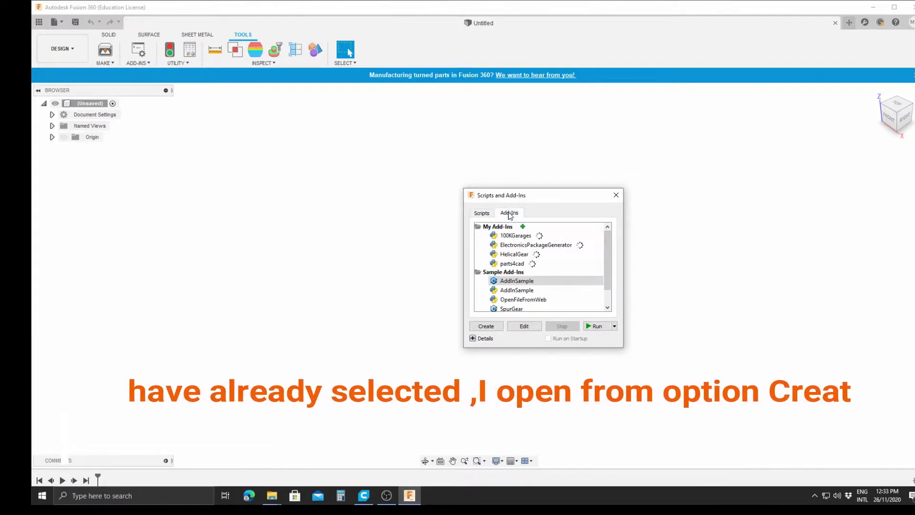
pyautogui.moveTo(608, 277); pyautogui.dragTo(609, 291)
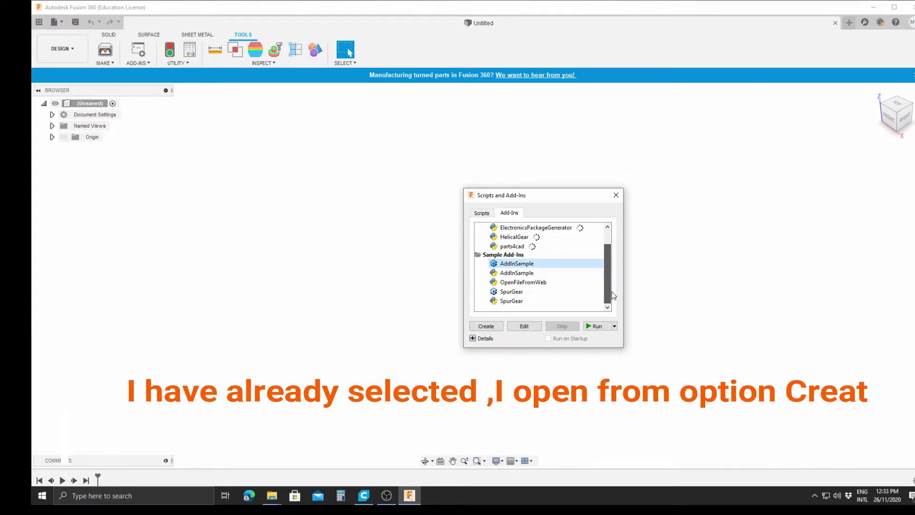
pyautogui.click(512, 300)
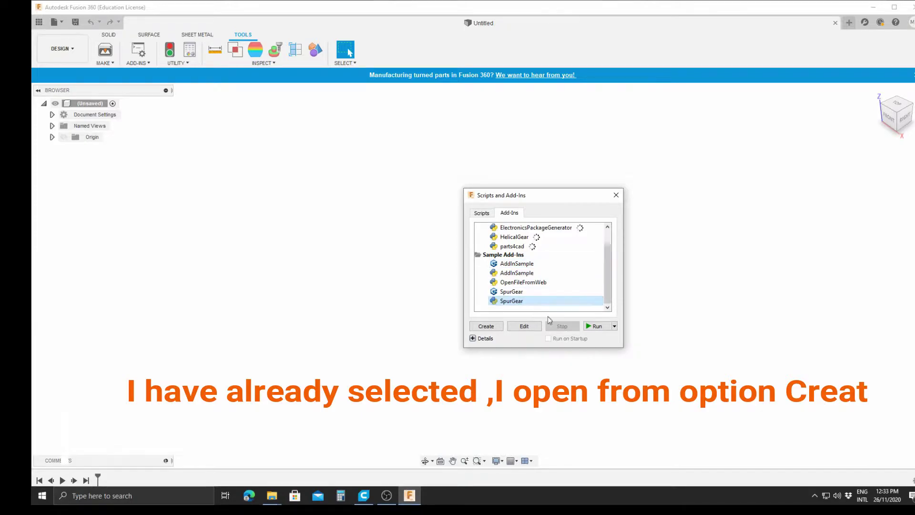
pyautogui.click(594, 325)
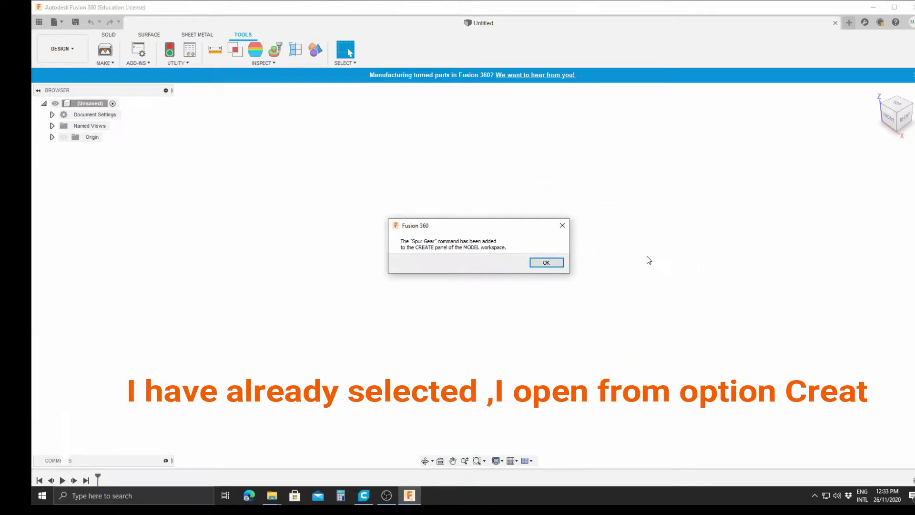
pyautogui.click(543, 262)
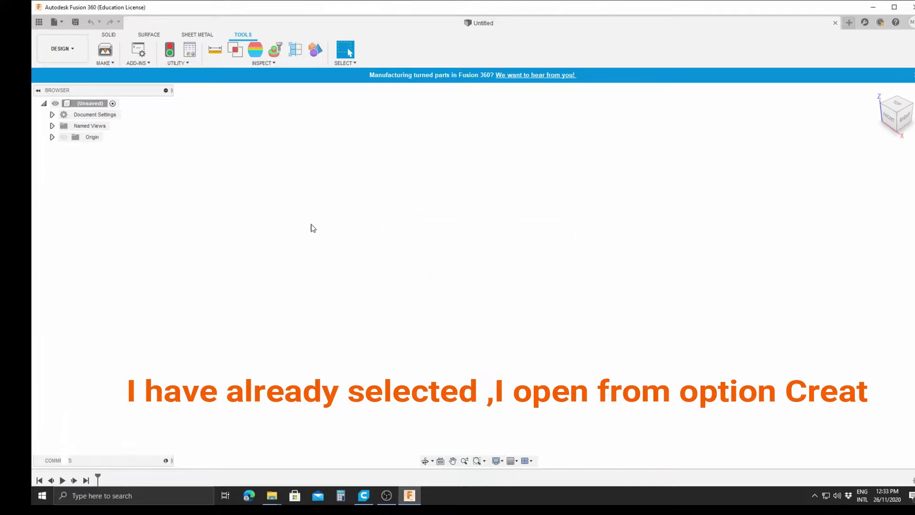
# Start a metric spur gear with module 1.21, 17 teeth and a backlash of 0.10 mm
pyautogui.click(104, 36)
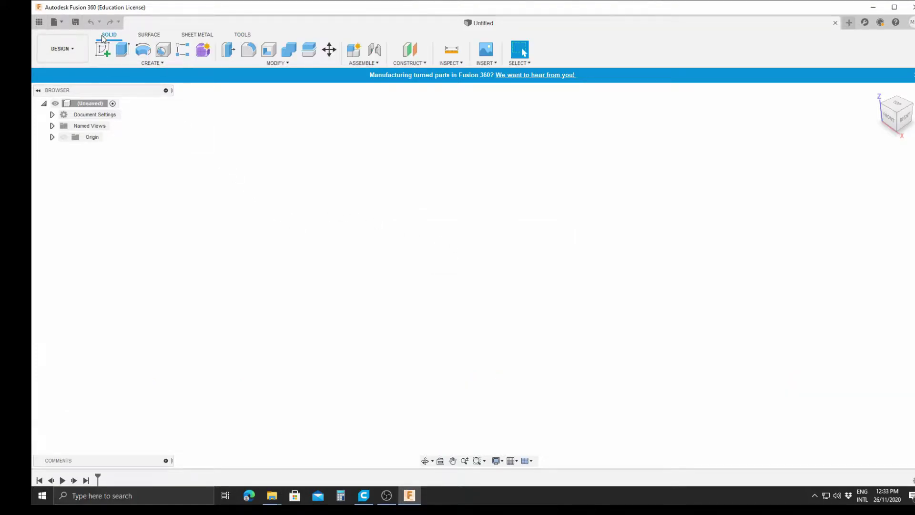
pyautogui.click(162, 62)
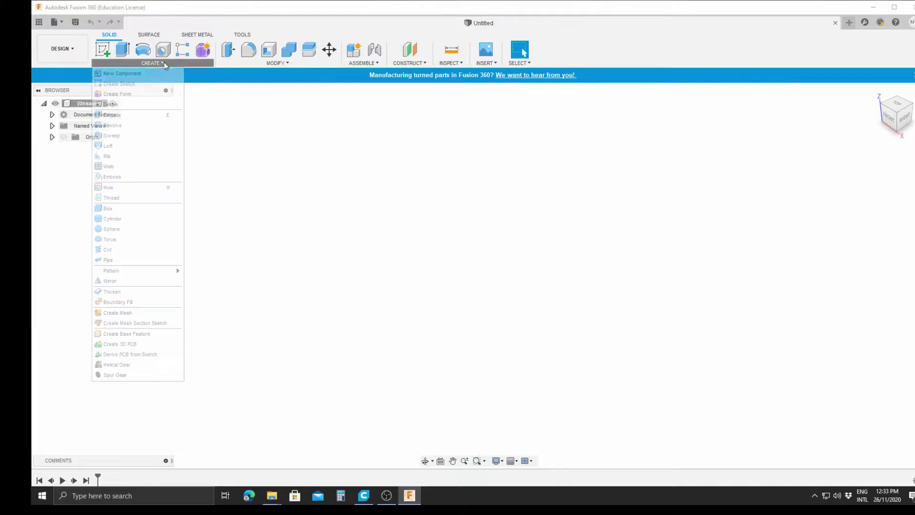
pyautogui.click(115, 374)
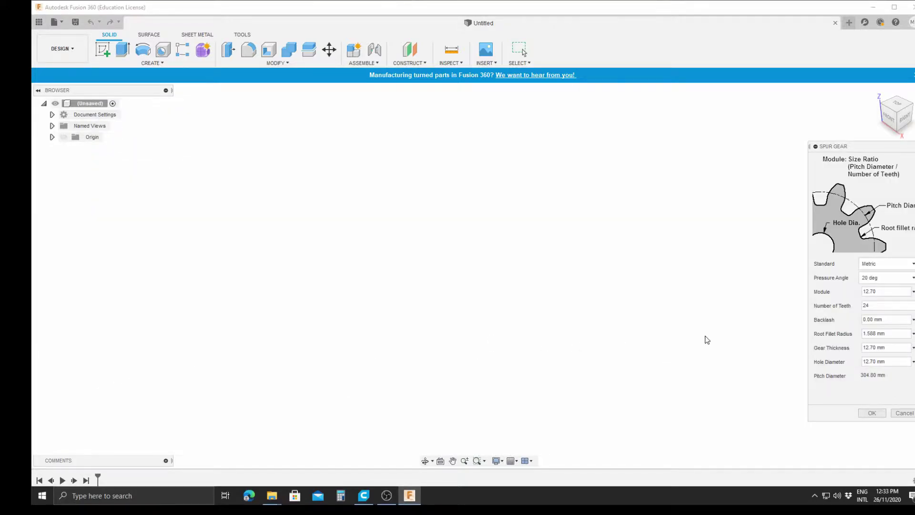
pyautogui.click(876, 291)
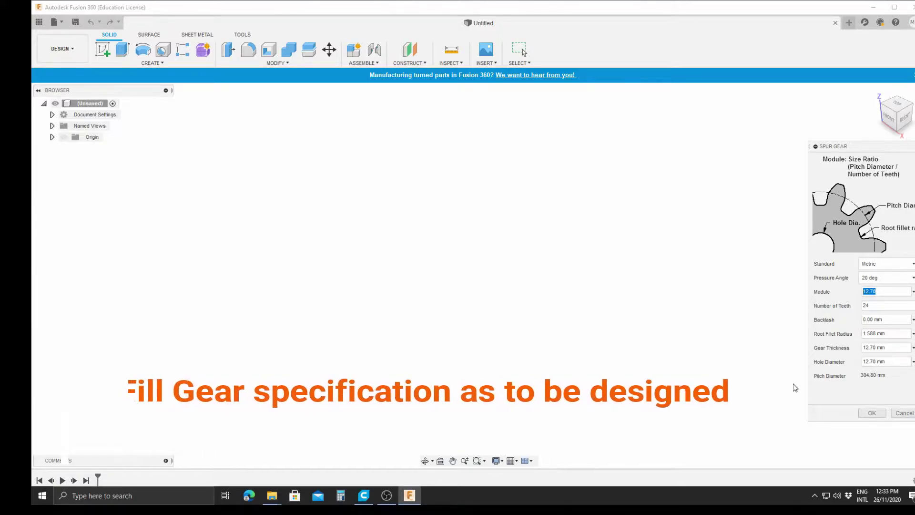
pyautogui.write('1.2')
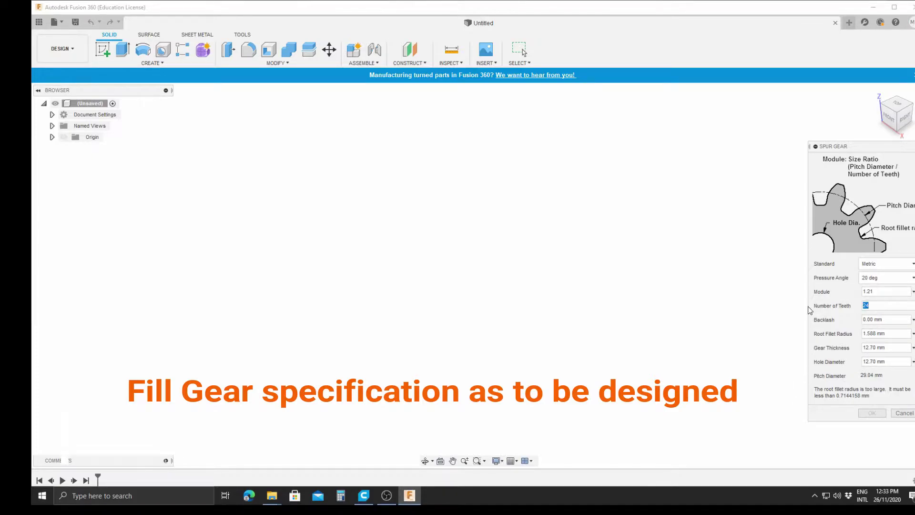
pyautogui.write('17')
pyautogui.click(868, 321)
pyautogui.write('.')
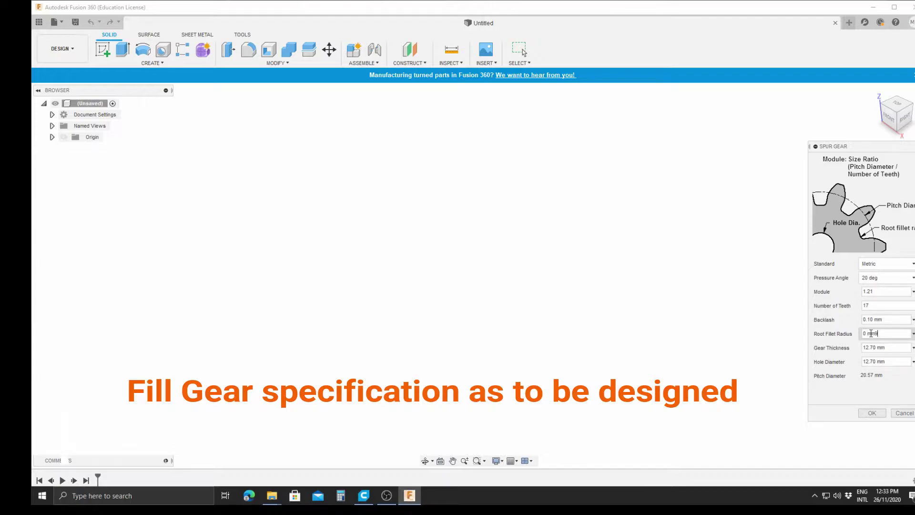
# Set the gear's root fillet radius to 0.9 mm, gear thickness to 5 mm and hole diameter to 0 mm
pyautogui.tripleClick(872, 333)
pyautogui.press('BackSpace')
pyautogui.write('0.9')
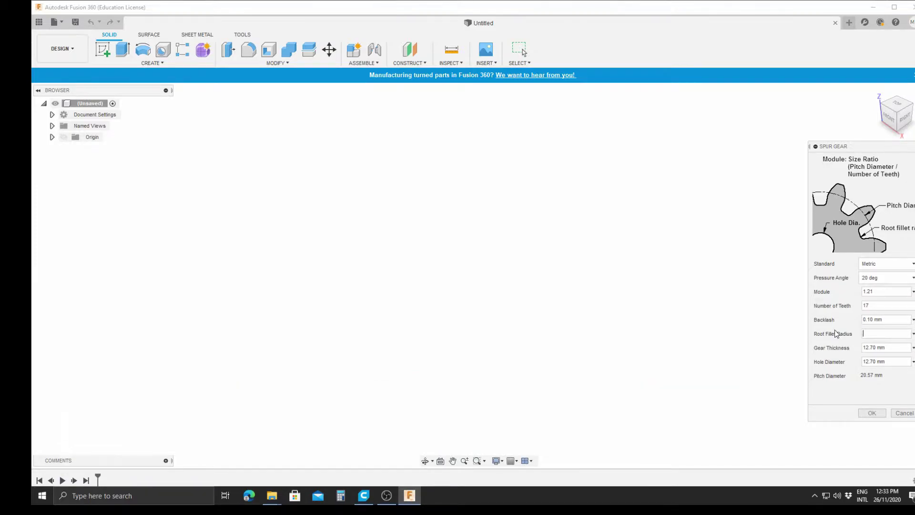
pyautogui.doubleClick(871, 347)
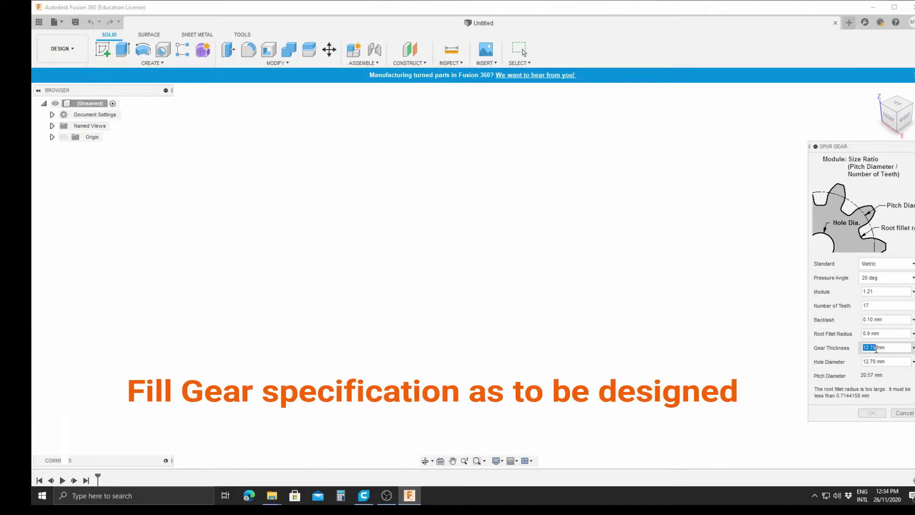
pyautogui.write('5')
pyautogui.press('Tab')
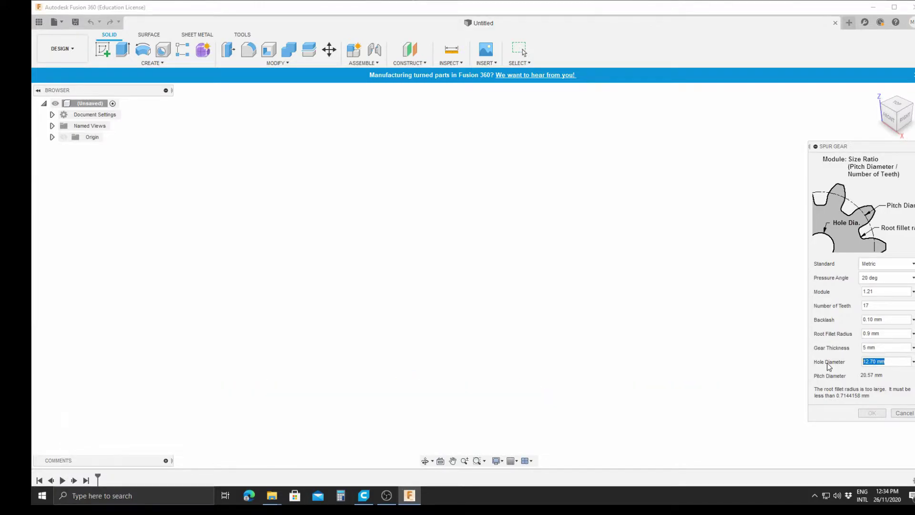
pyautogui.write('0')
# Set the root fillet radius to 0.5 mm and create the spur gear
pyautogui.click(906, 379)
pyautogui.click(868, 333)
pyautogui.press('Delete')
pyautogui.write('5')
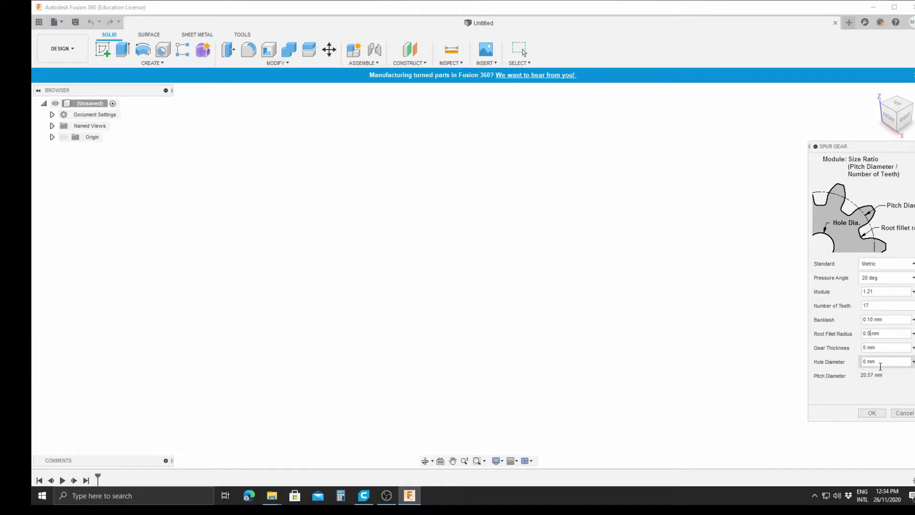
pyautogui.click(879, 417)
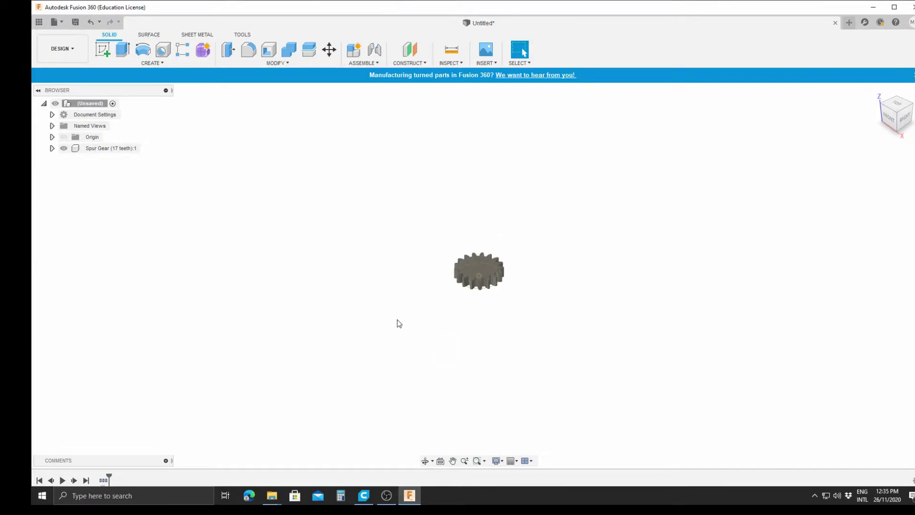
# Start a sketch on the top face of the spur gear
pyautogui.click(898, 101)
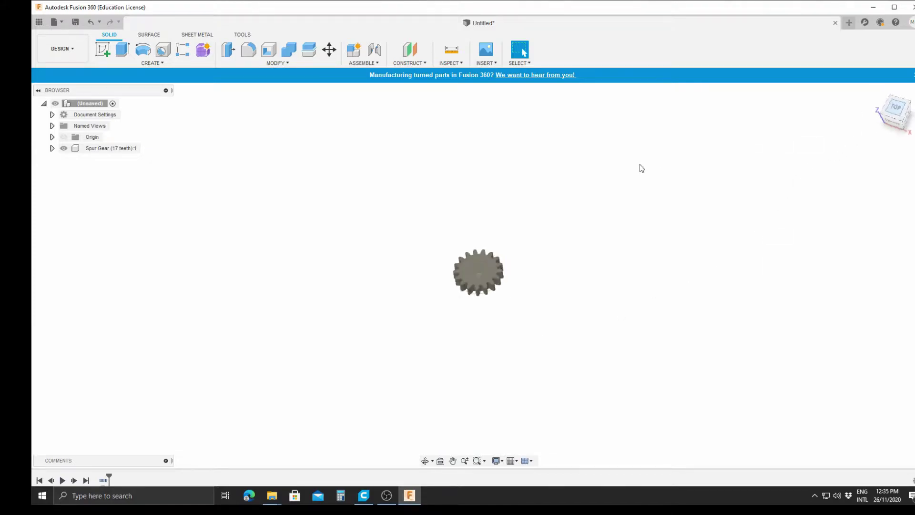
pyautogui.click(105, 49)
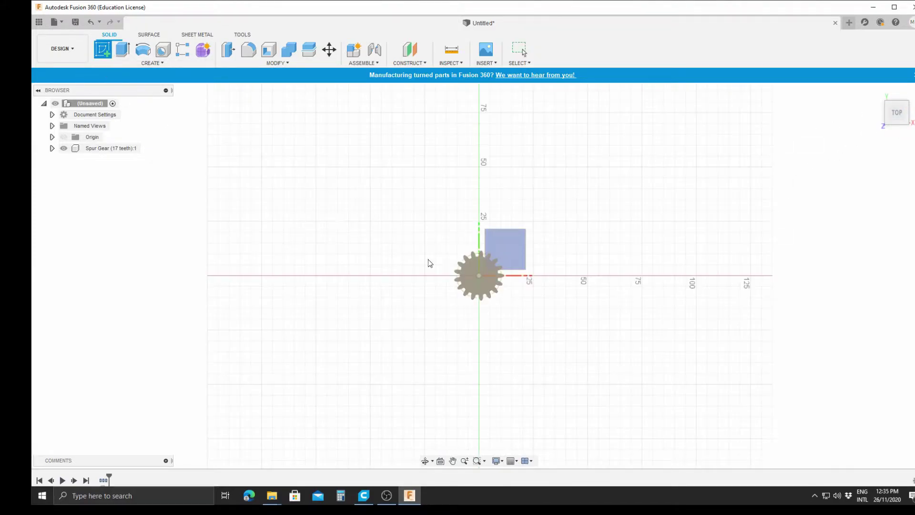
pyautogui.click(486, 283)
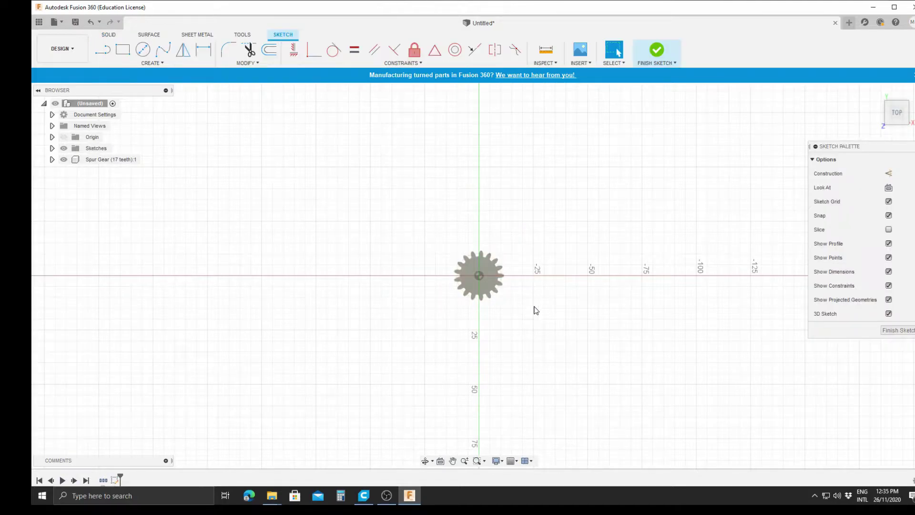
# Draw a circle 5 mm in diameter at the centre of the gear
pyautogui.click(143, 50)
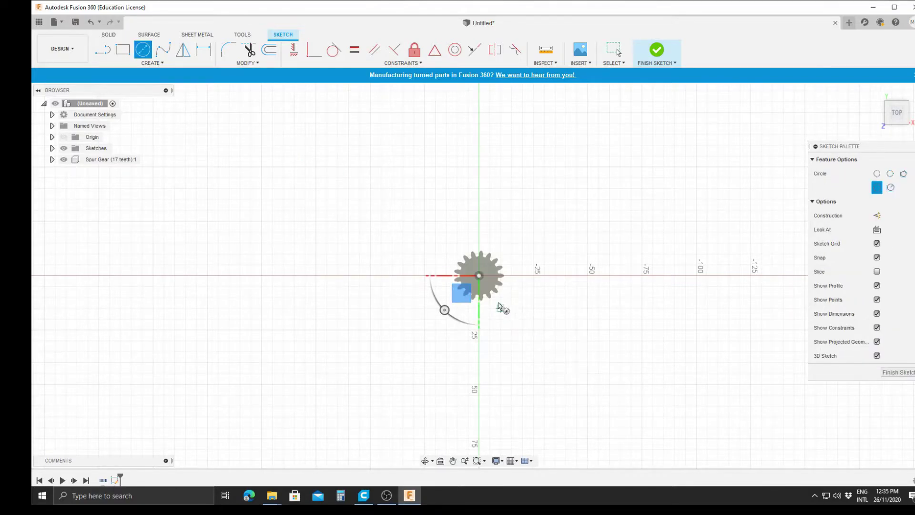
pyautogui.scroll(6, 479, 276)
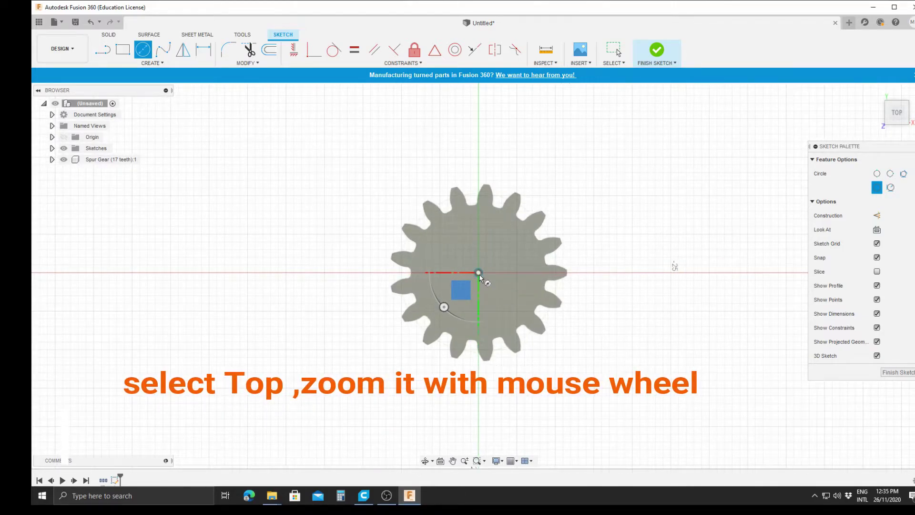
pyautogui.click(478, 273)
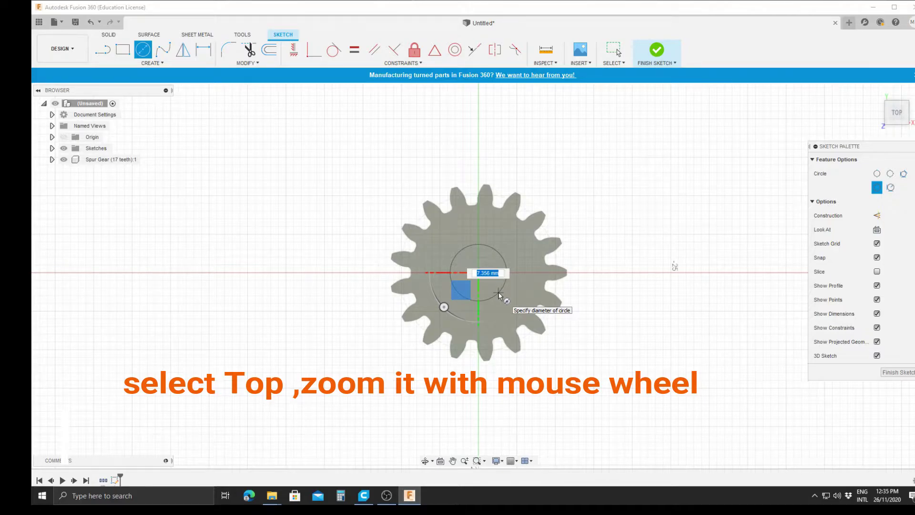
pyautogui.write('6')
pyautogui.press('BackSpace')
pyautogui.write('5')
pyautogui.press('Tab')
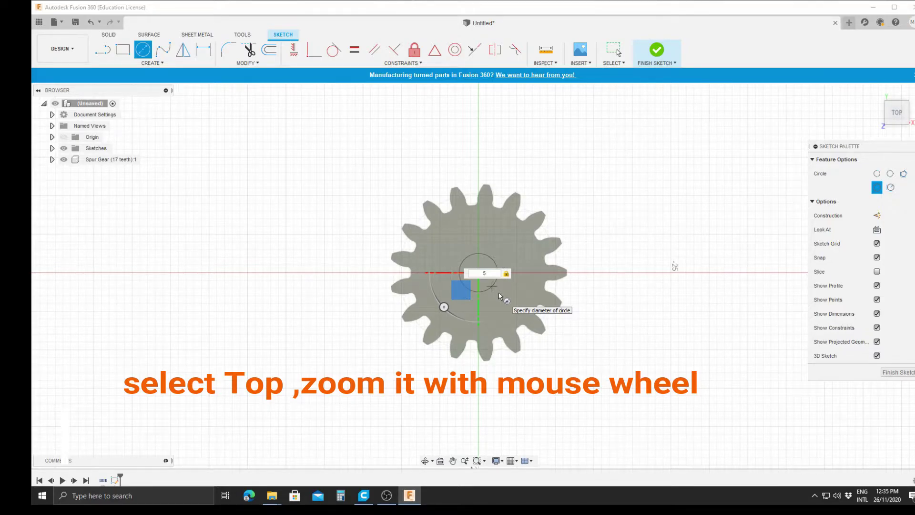
pyautogui.press('Return')
pyautogui.press('Escape')
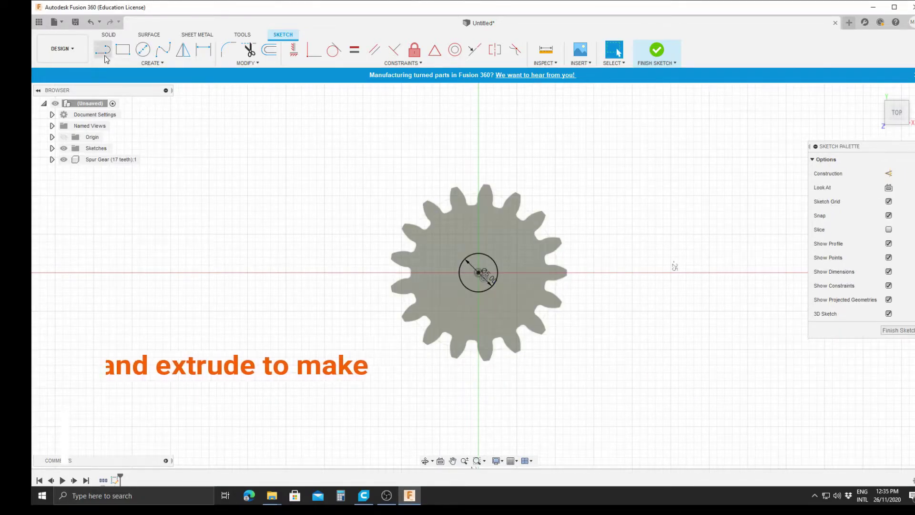
# Draw a second circle 9 mm in diameter, concentric with the 5 mm circle
pyautogui.click(143, 49)
pyautogui.click(478, 273)
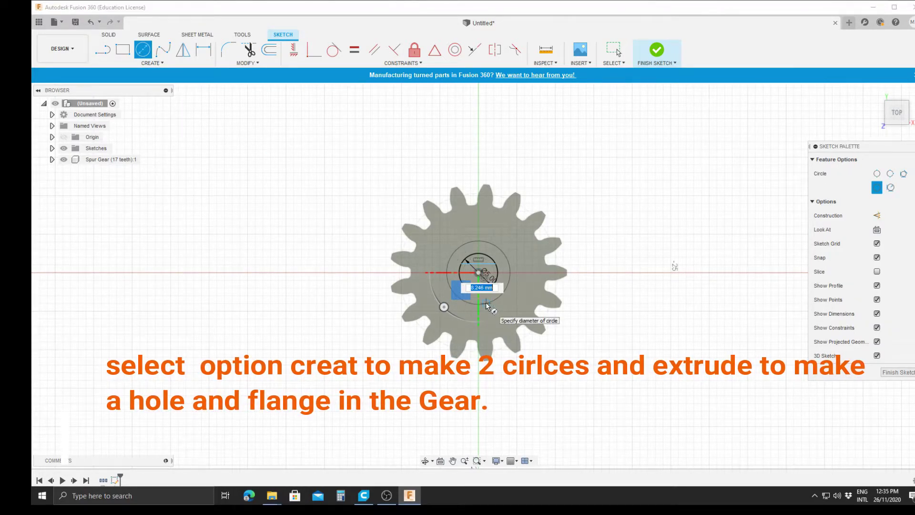
pyautogui.write('9')
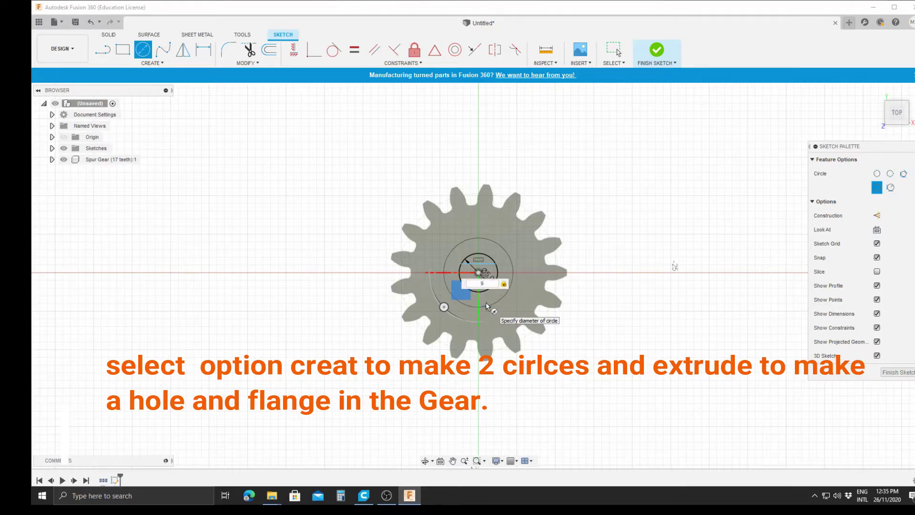
pyautogui.press('Return')
pyautogui.press('Escape')
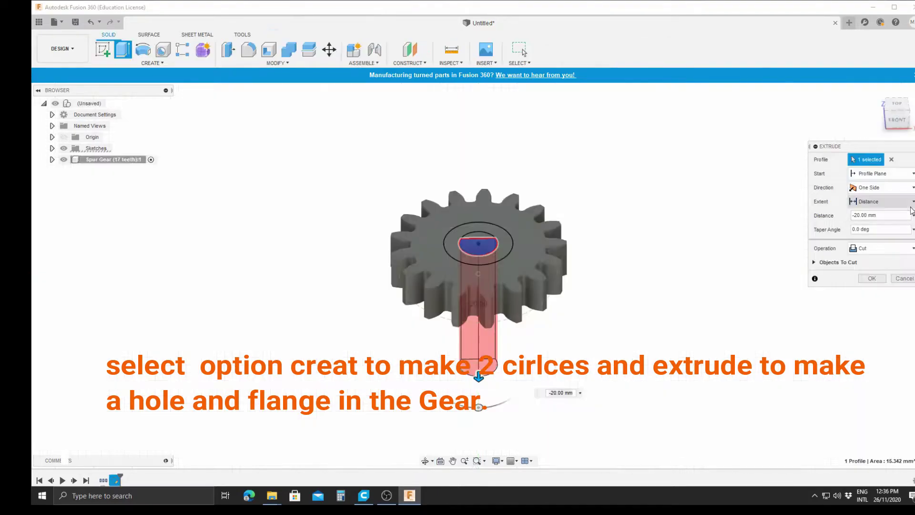
# Cut the D-shaped centre profile through the whole gear by extruding it with the extent set to All
pyautogui.click(897, 202)
pyautogui.click(862, 235)
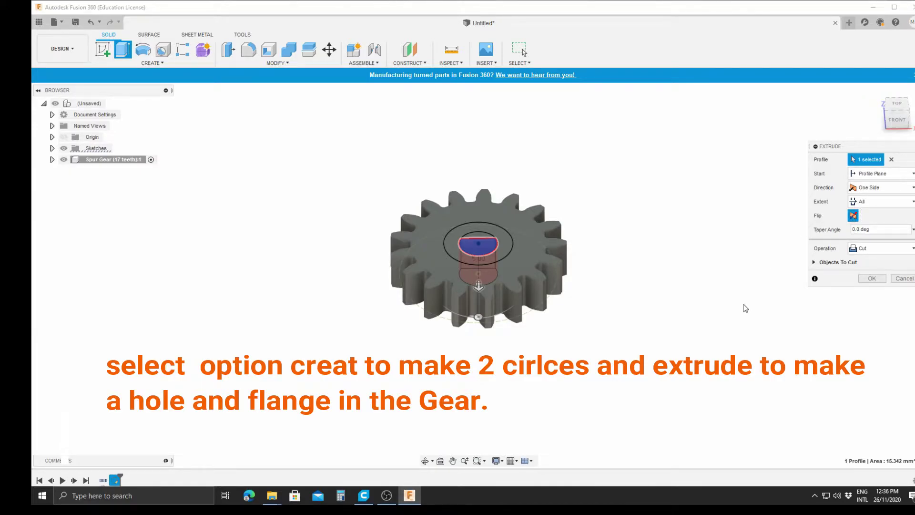
pyautogui.moveTo(477, 281); pyautogui.dragTo(479, 317)
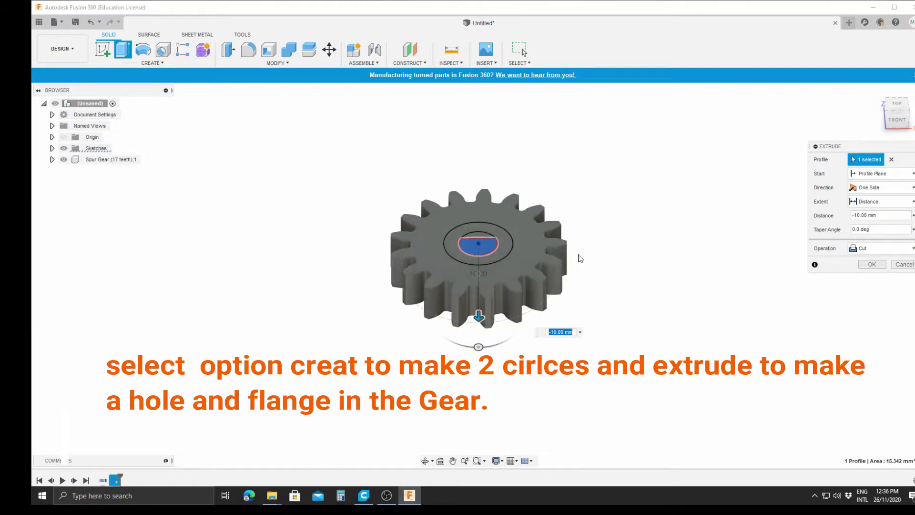
pyautogui.click(887, 201)
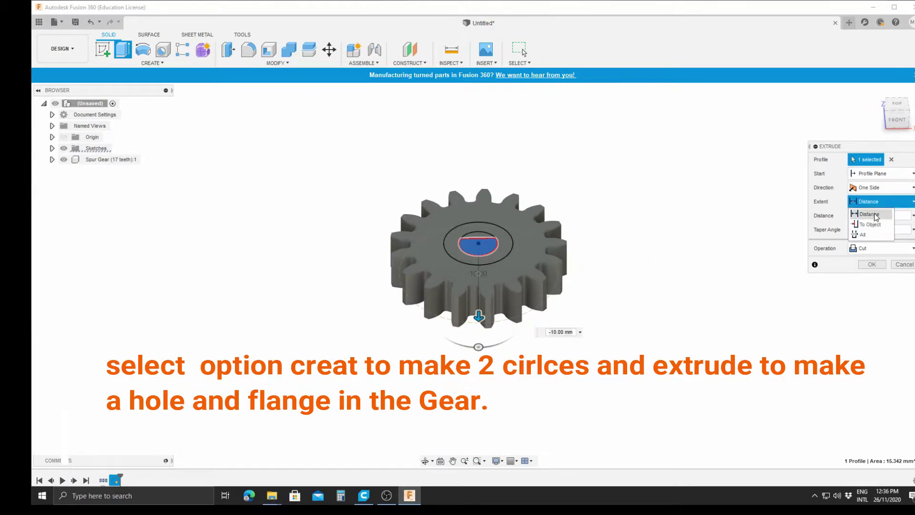
pyautogui.click(865, 234)
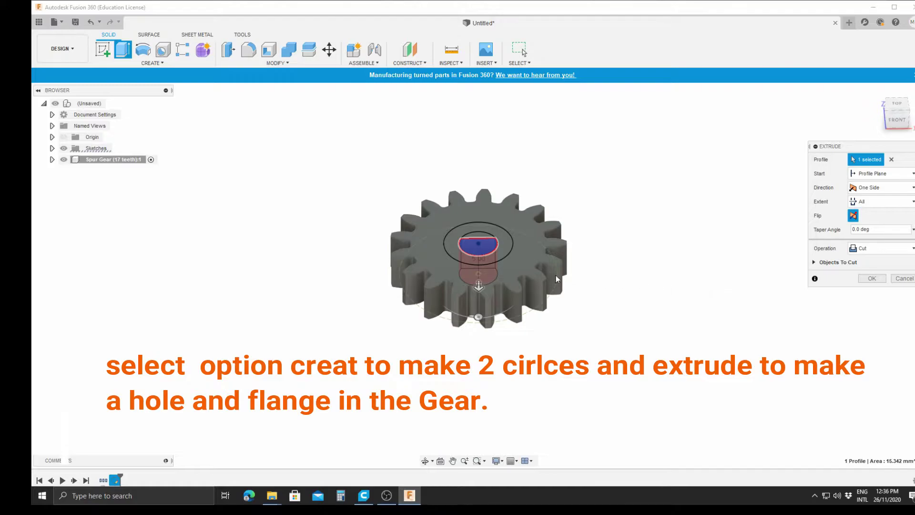
pyautogui.click(870, 279)
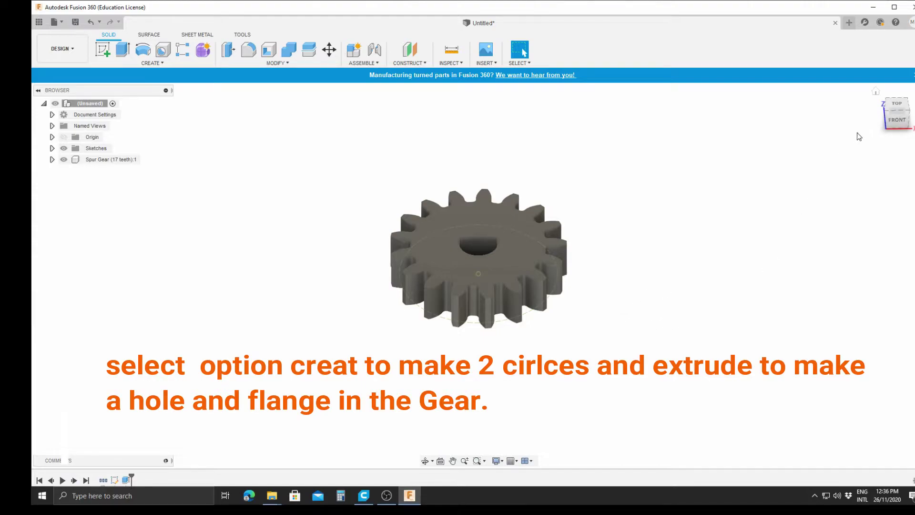
pyautogui.click(891, 106)
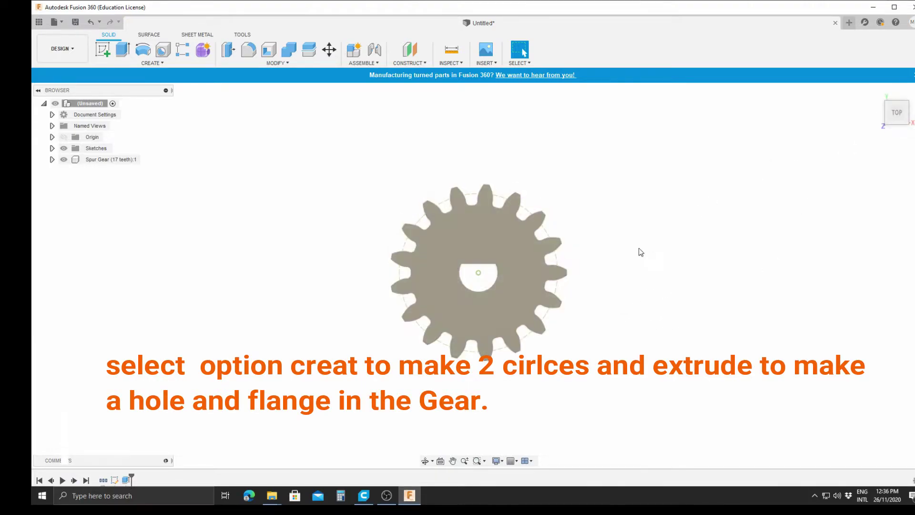
# Make the sketch containing the two concentric circles visible on the gear
pyautogui.click(52, 159)
pyautogui.click(52, 148)
pyautogui.click(72, 159)
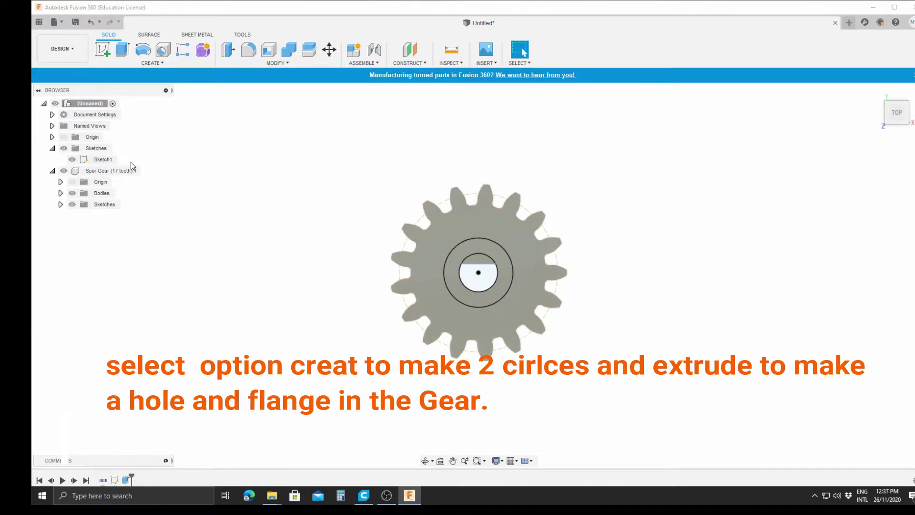
# Extrude the ring between the circles and the small segment beside the D-shaped hole upward 2 mm, joined to the gear as a flange
pyautogui.click(424, 460)
pyautogui.moveTo(471, 312); pyautogui.dragTo(543, 231)
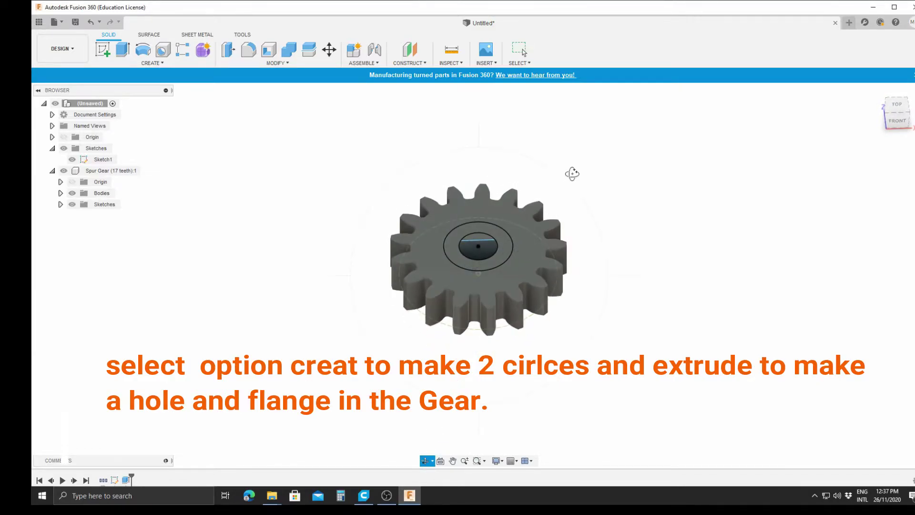
pyautogui.press('Escape')
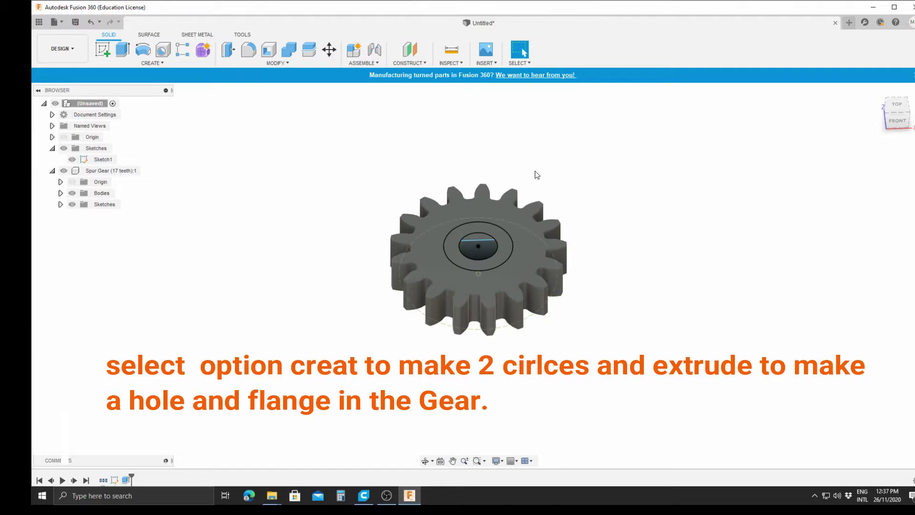
pyautogui.press('e')
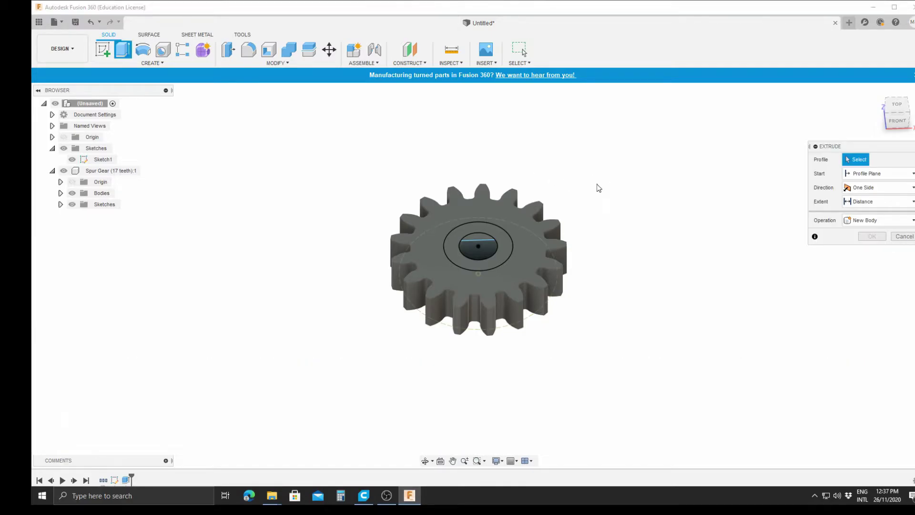
pyautogui.click(478, 235)
pyautogui.click(496, 234)
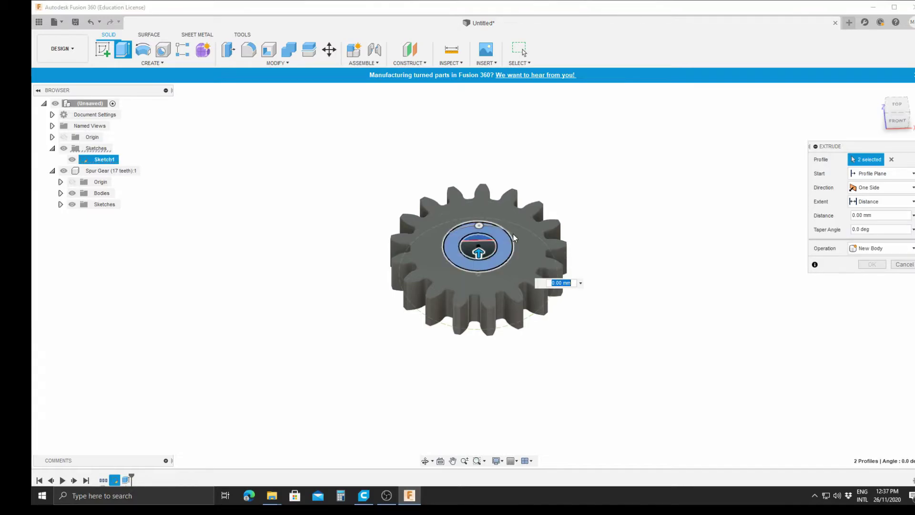
pyautogui.moveTo(478, 252); pyautogui.dragTo(484, 217)
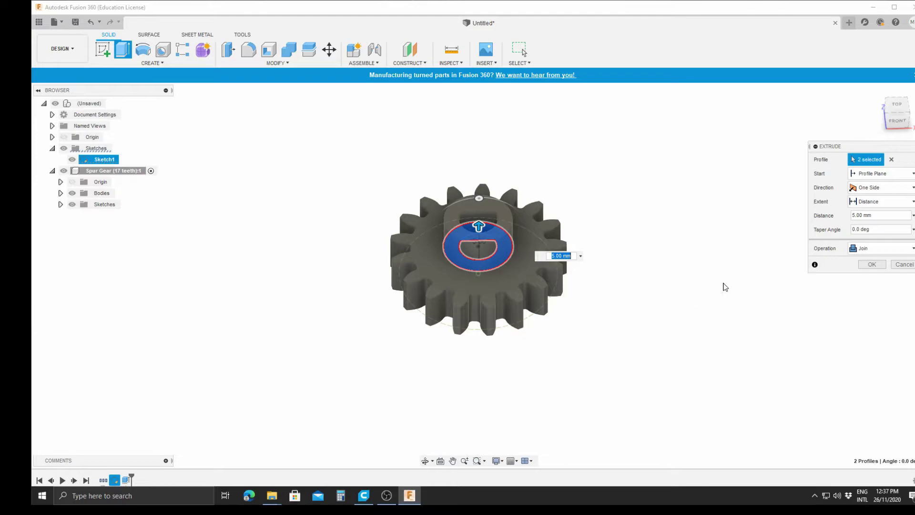
pyautogui.click(854, 215)
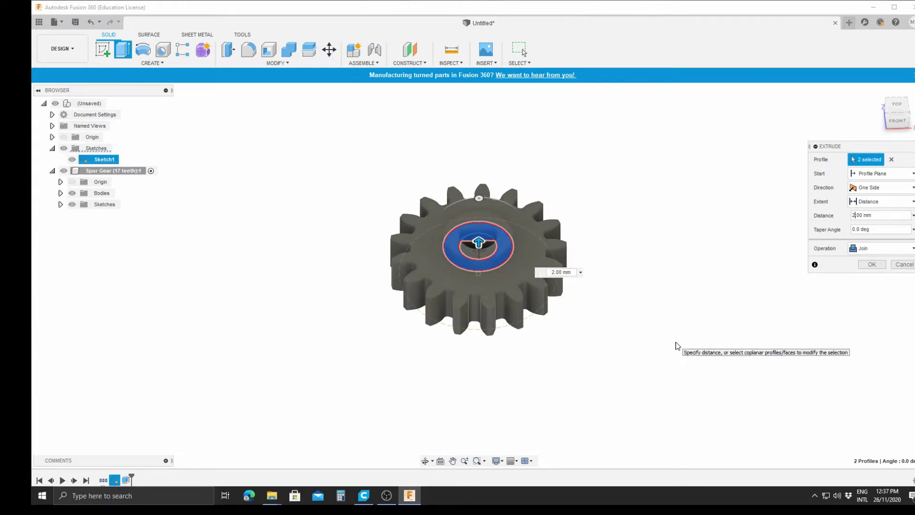
pyautogui.click(871, 263)
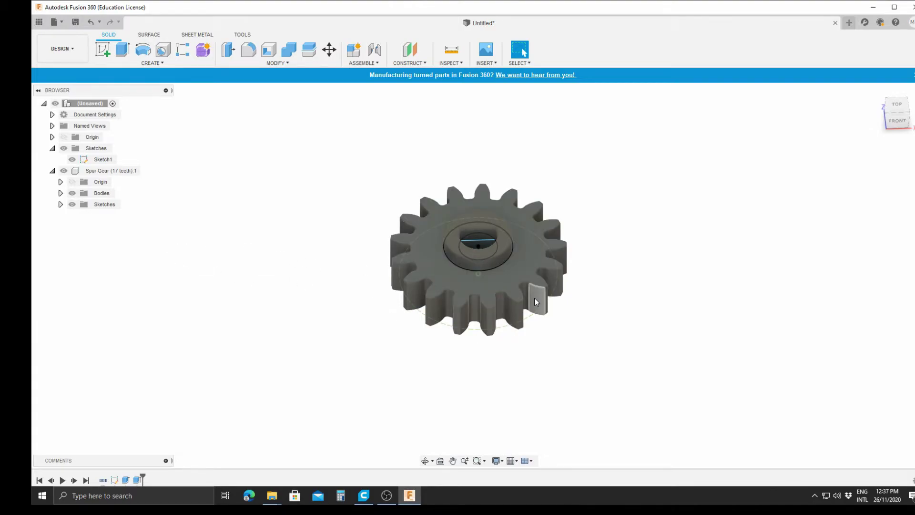
# Send the whole spur gear to Cura as the 3D print utility, using Custom mesh refinement
pyautogui.click(425, 460)
pyautogui.moveTo(468, 294)
pyautogui.mouseDown()
pyautogui.moveTo(471, 313)
pyautogui.moveTo(469, 284)
pyautogui.mouseUp()
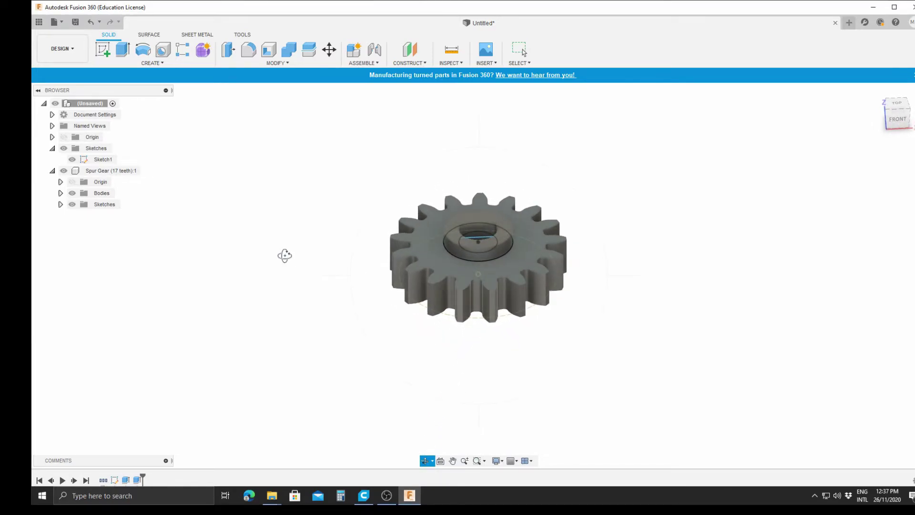
pyautogui.click(61, 23)
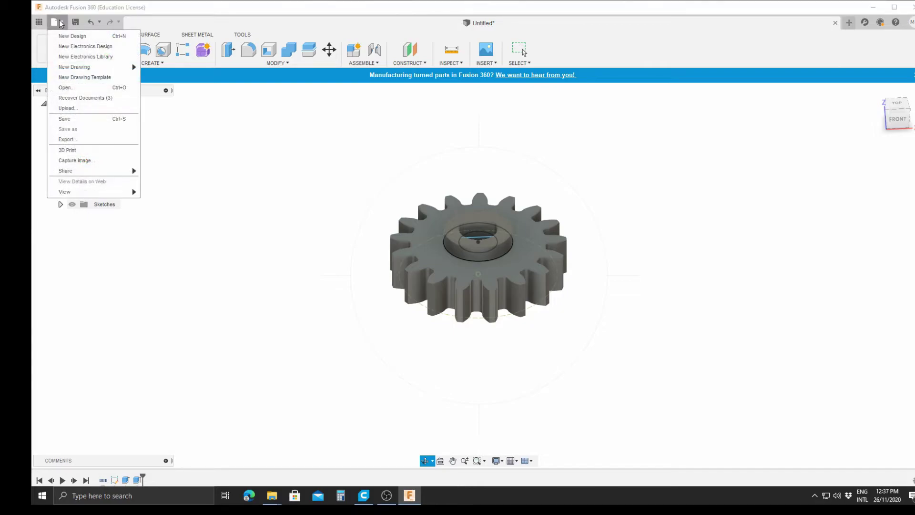
pyautogui.click(68, 150)
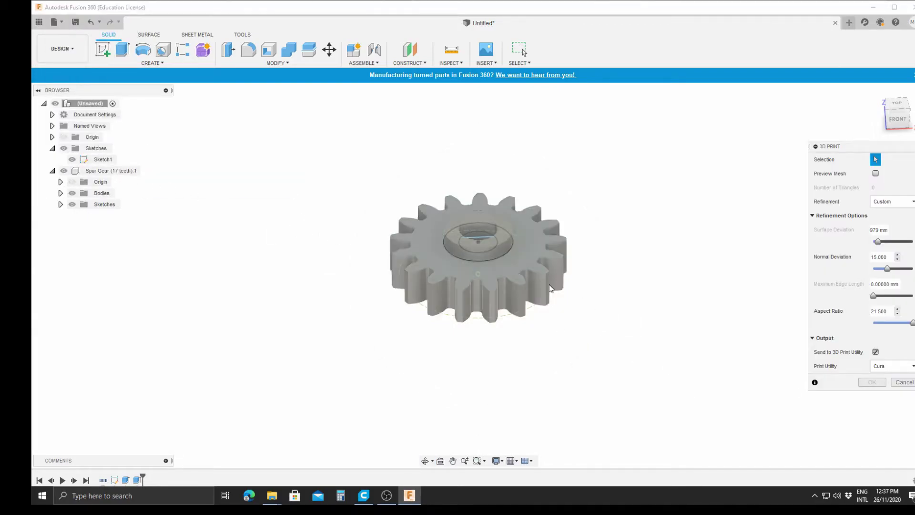
pyautogui.click(502, 273)
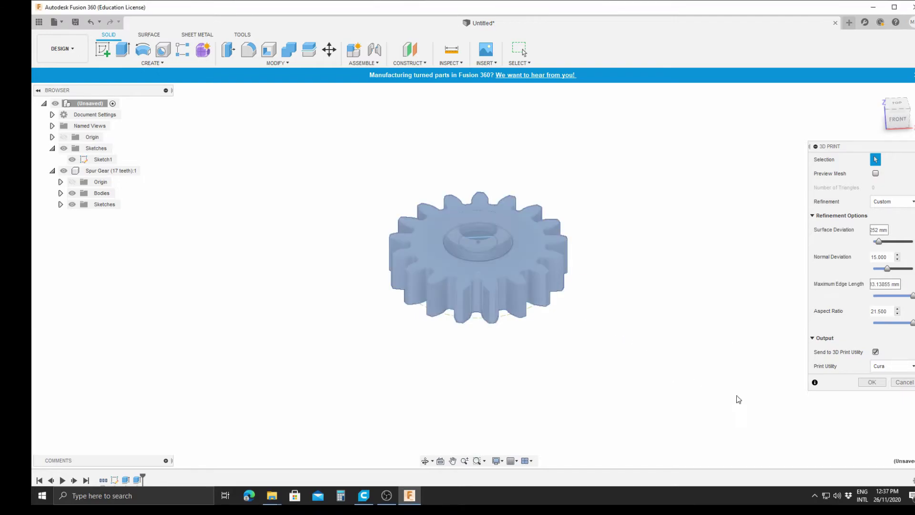
pyautogui.click(872, 383)
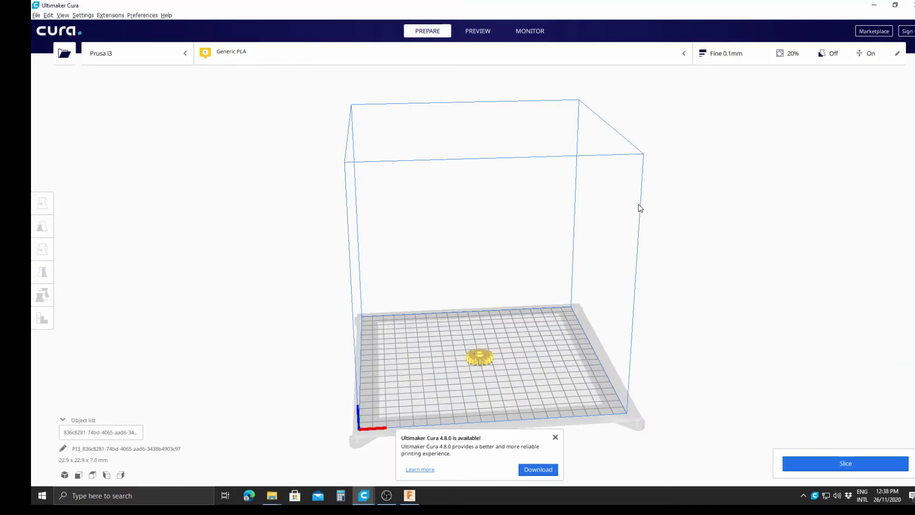
# Slice the gear and save it as g1.stl in STL File (ASCII) format in the components folder, overwriting the existing file
pyautogui.click(833, 463)
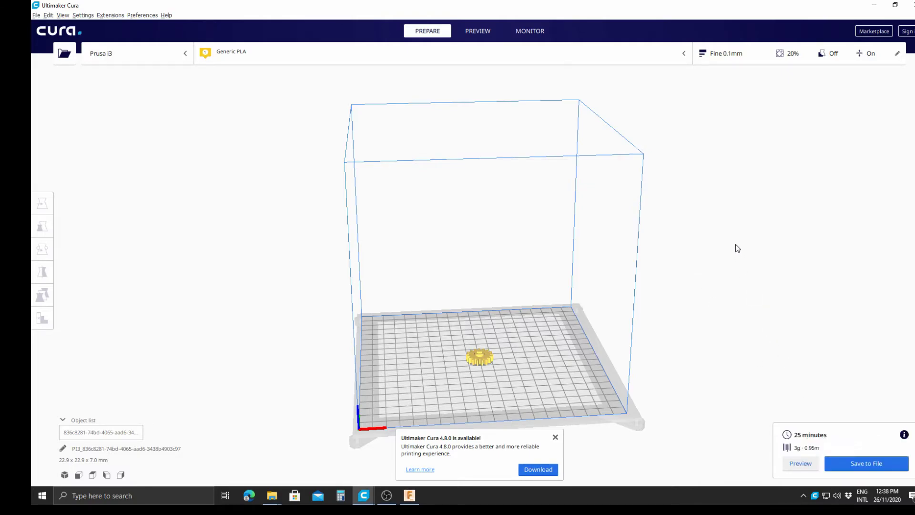
pyautogui.click(853, 460)
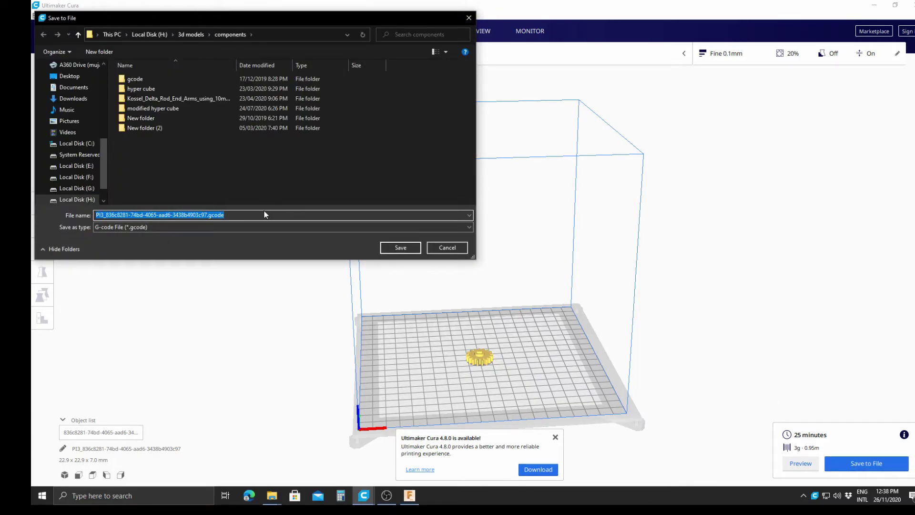
pyautogui.write('g1')
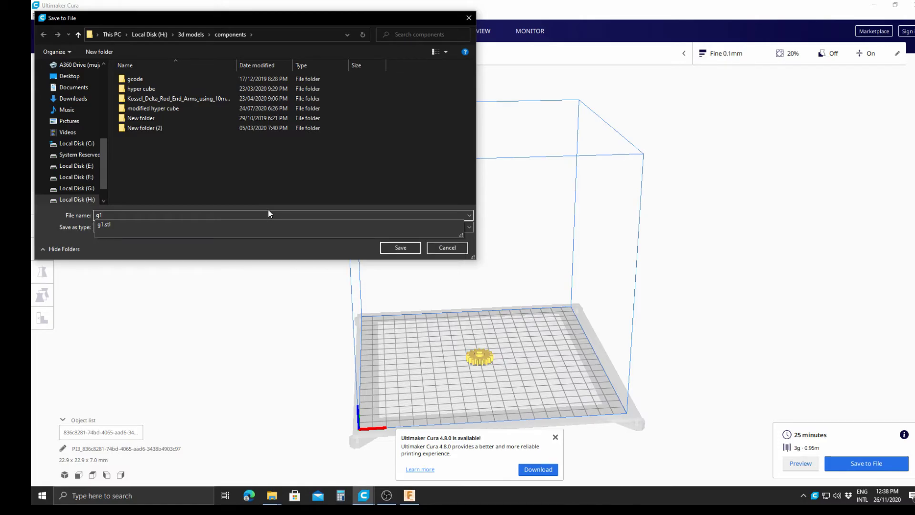
pyautogui.click(312, 196)
pyautogui.click(259, 227)
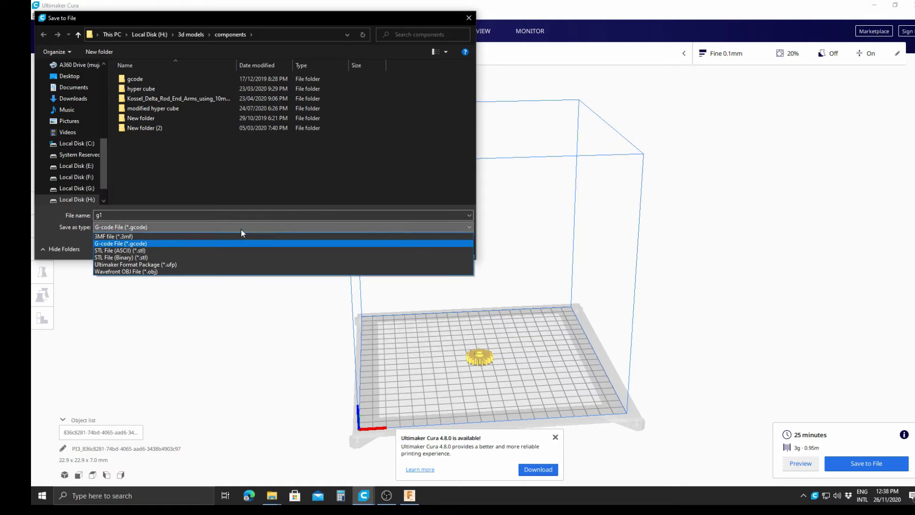
pyautogui.click(123, 250)
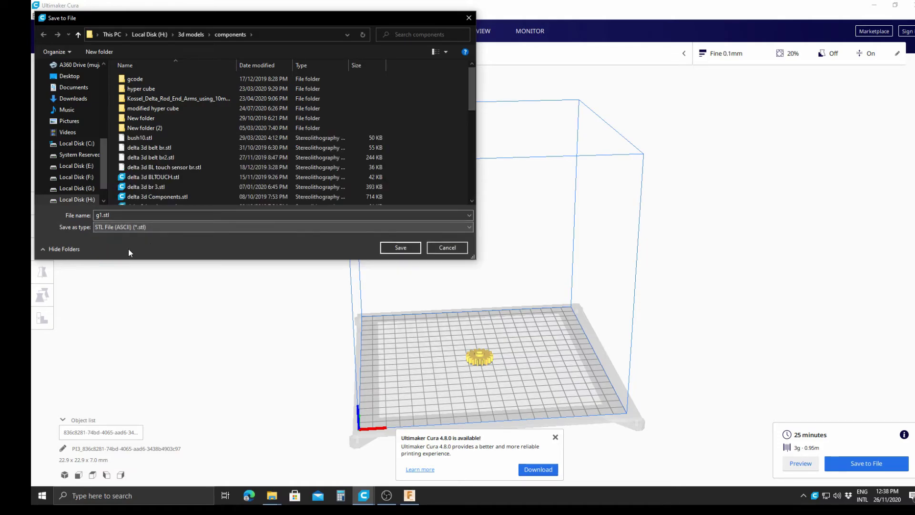
pyautogui.click(390, 246)
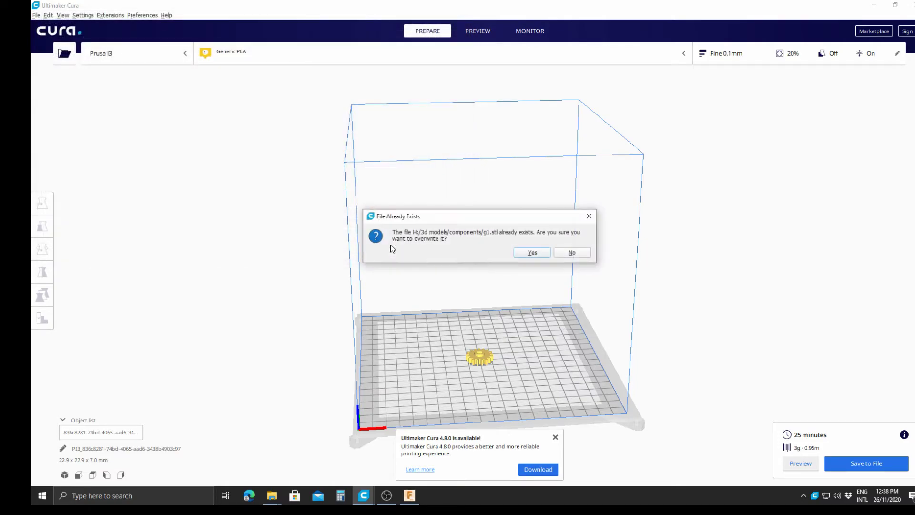
pyautogui.click(541, 253)
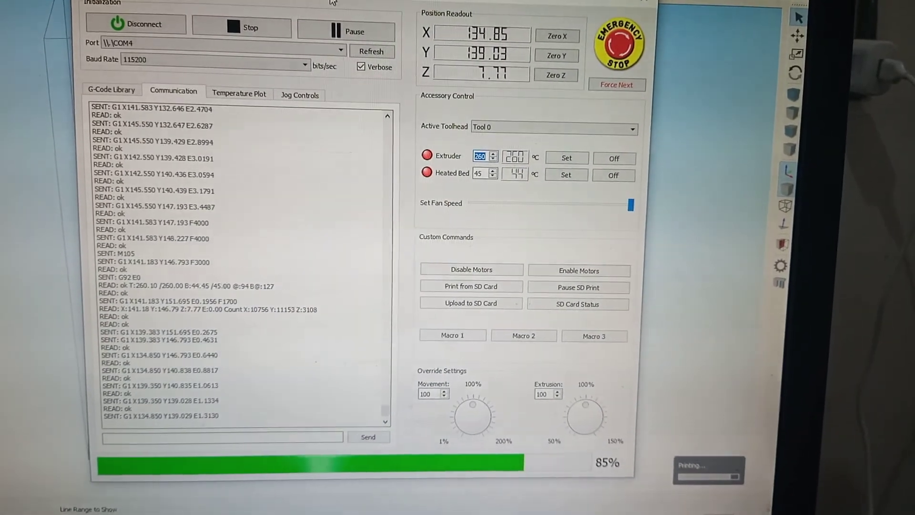